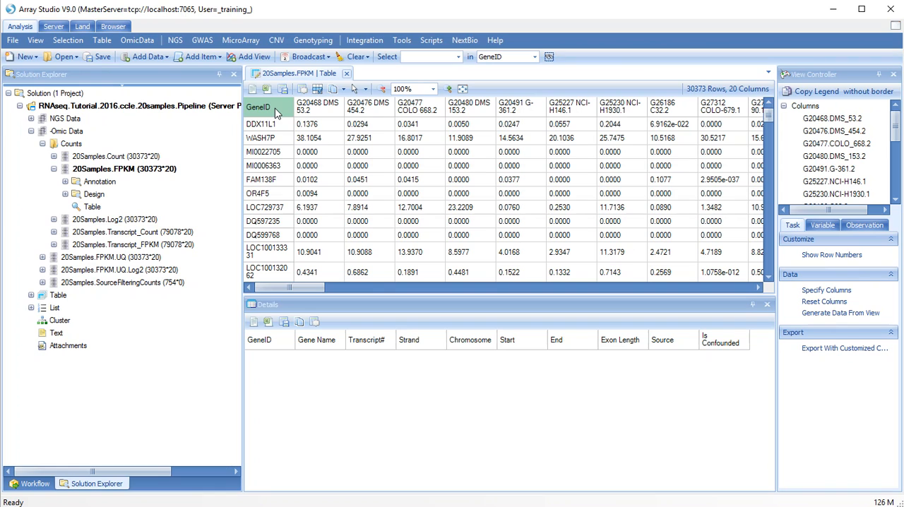
Set up a Differentially Expressed Isoforms test on the 20Samples.Transcript_FPKM data.
{"action": "left_click", "coordinate": [175, 41]}
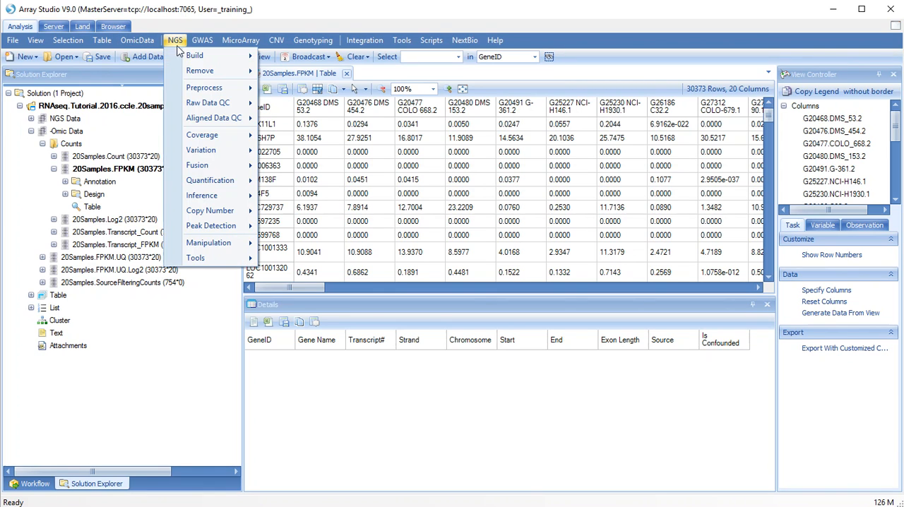
{"action": "mouse_move", "coordinate": [233, 200]}
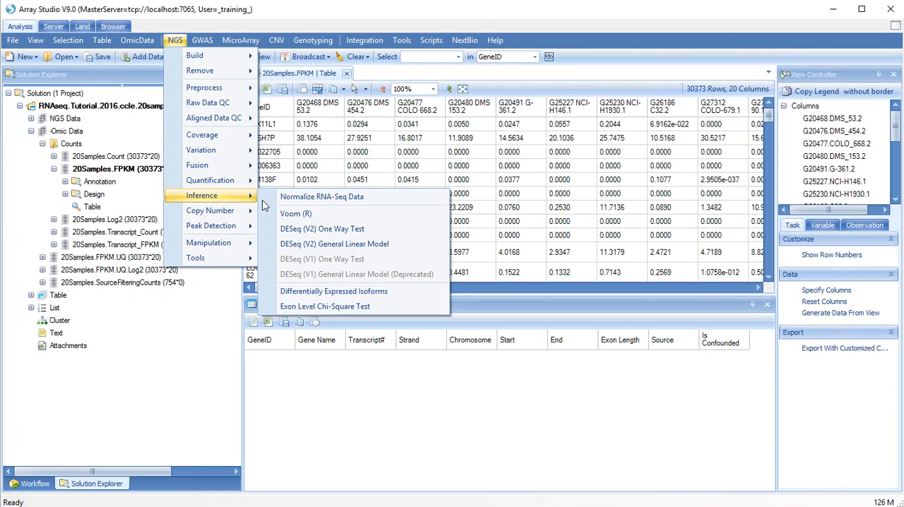
{"action": "left_click", "coordinate": [377, 292]}
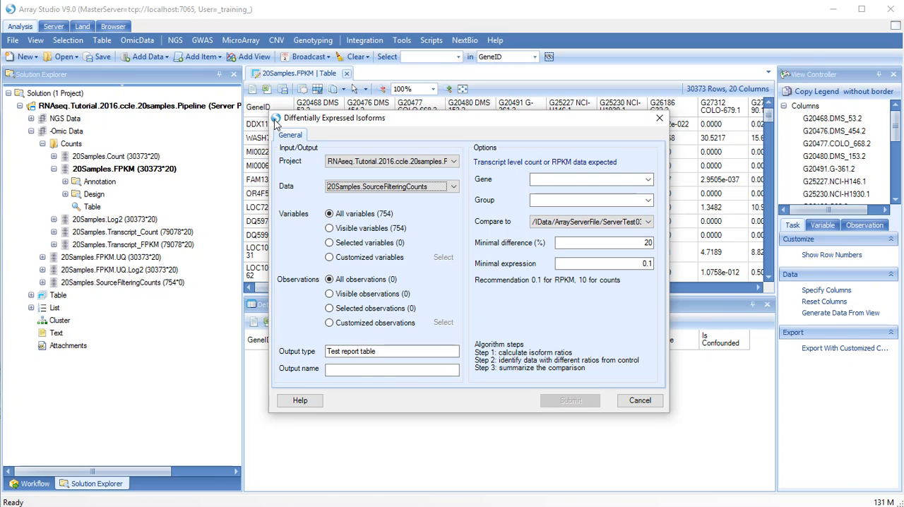
{"action": "left_click", "coordinate": [366, 187]}
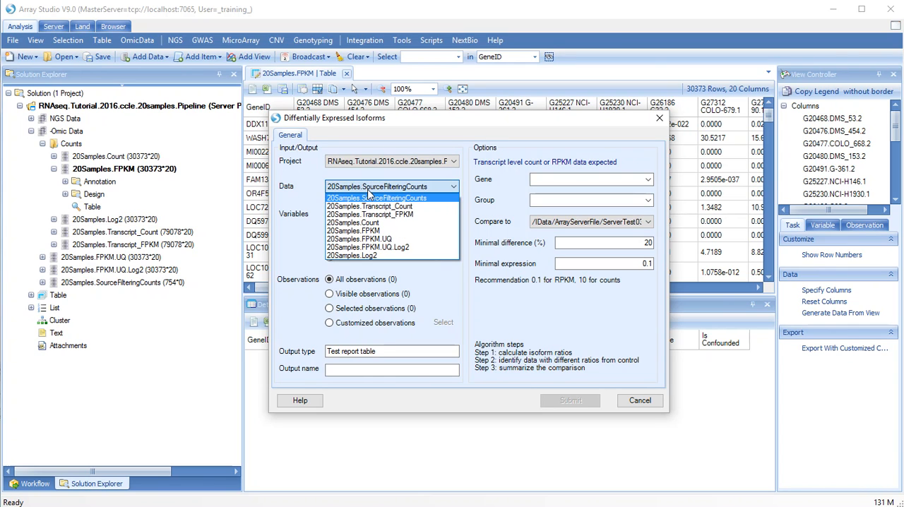
{"action": "left_click", "coordinate": [378, 215]}
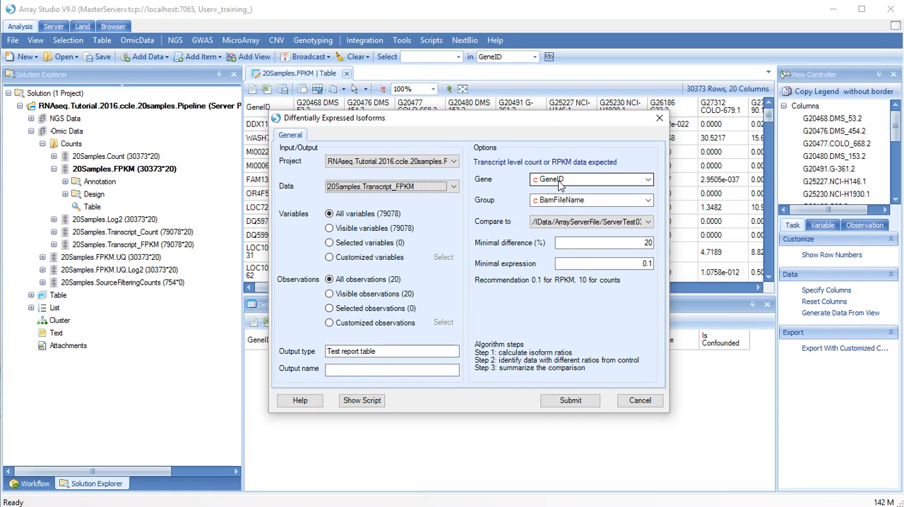
Set the isoform test's gene column to GeneName and its group to Site Primary.
{"action": "left_click", "coordinate": [559, 182]}
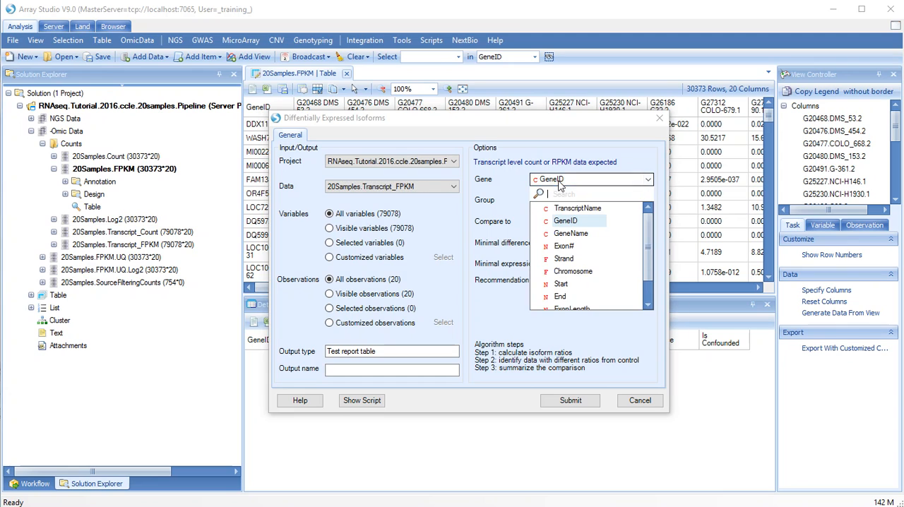
{"action": "left_click", "coordinate": [570, 235]}
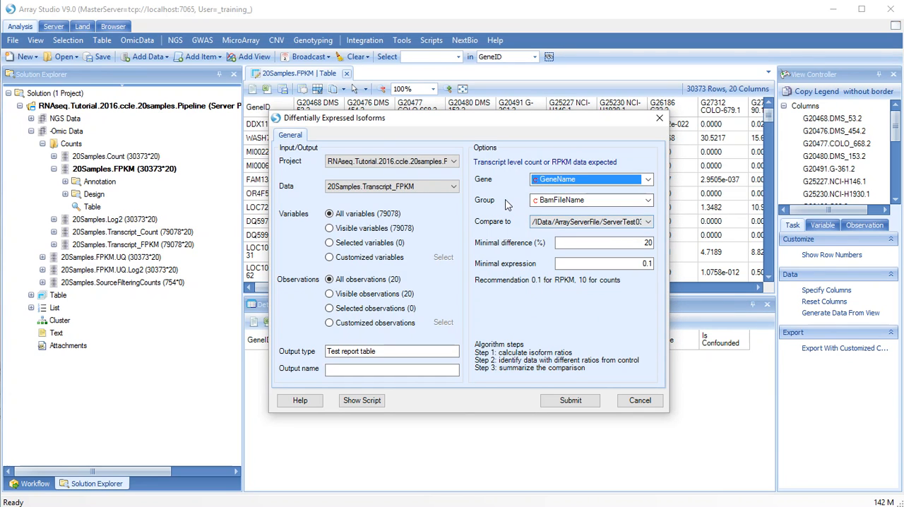
{"action": "left_click", "coordinate": [584, 201]}
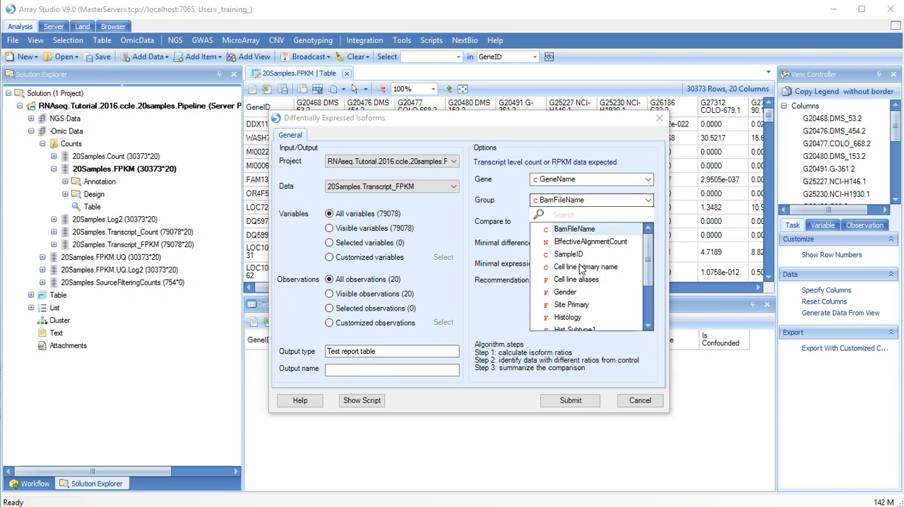
{"action": "left_click", "coordinate": [578, 304]}
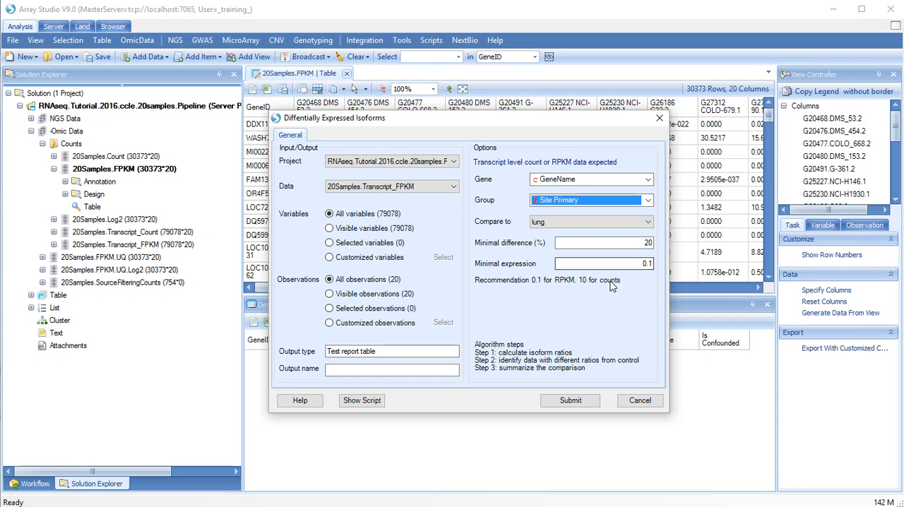
Name the test output LungVsSkin.Isoforms and submit the isoform test.
{"action": "left_click", "coordinate": [351, 371]}
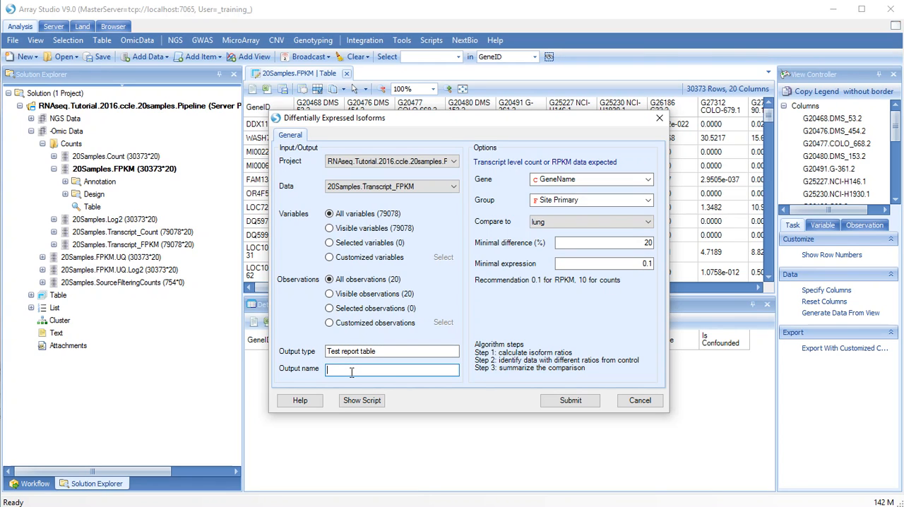
{"action": "type", "text": "LungVsSkin.Isoforms"}
{"action": "left_click", "coordinate": [556, 402]}
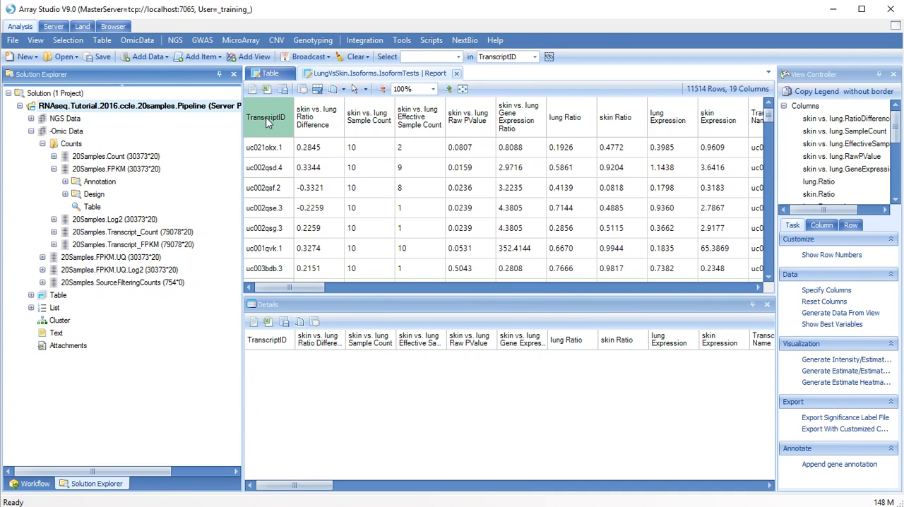
Expand the project's Inference tables and sort the isoform report by skin vs. lung Raw PValue in ascending order.
{"action": "left_click", "coordinate": [31, 295]}
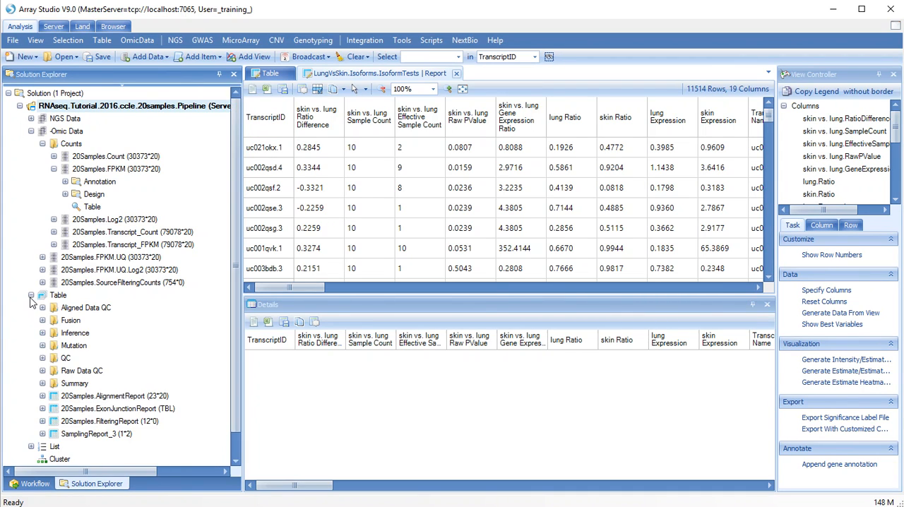
{"action": "left_click", "coordinate": [42, 333]}
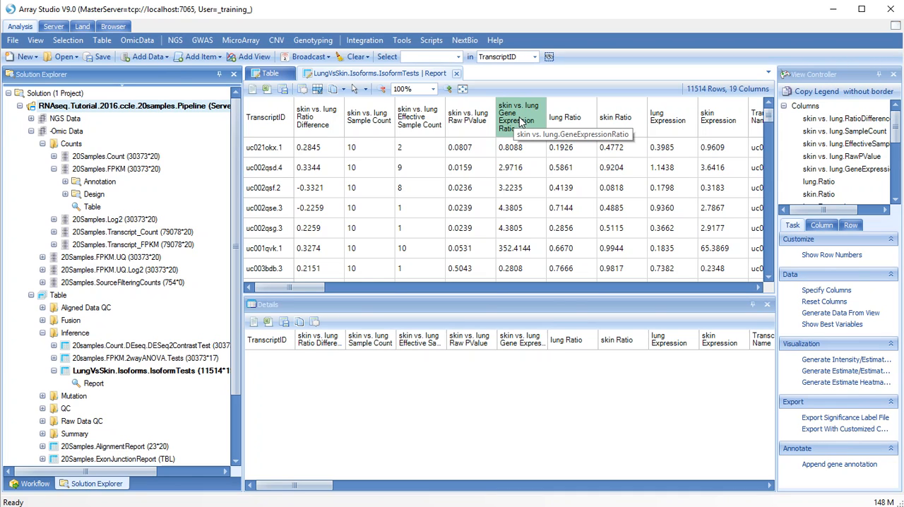
{"action": "right_click", "coordinate": [475, 135]}
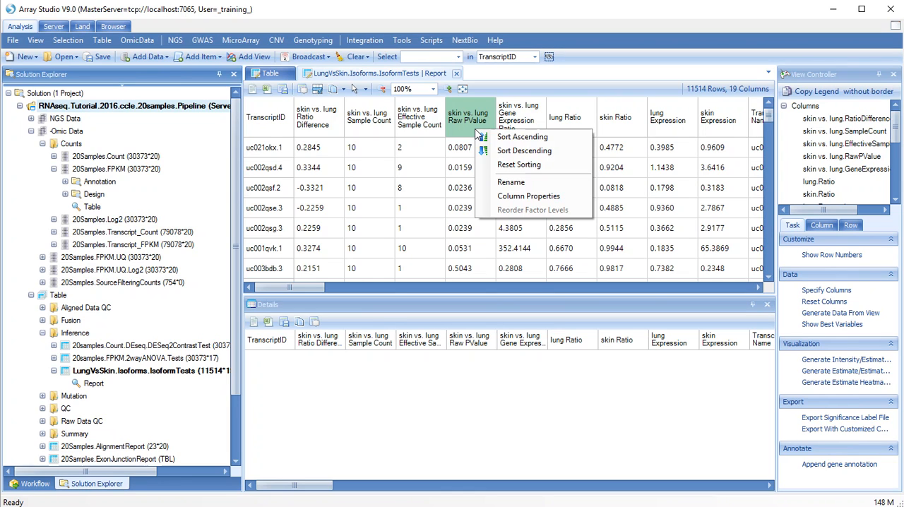
{"action": "left_click", "coordinate": [488, 140]}
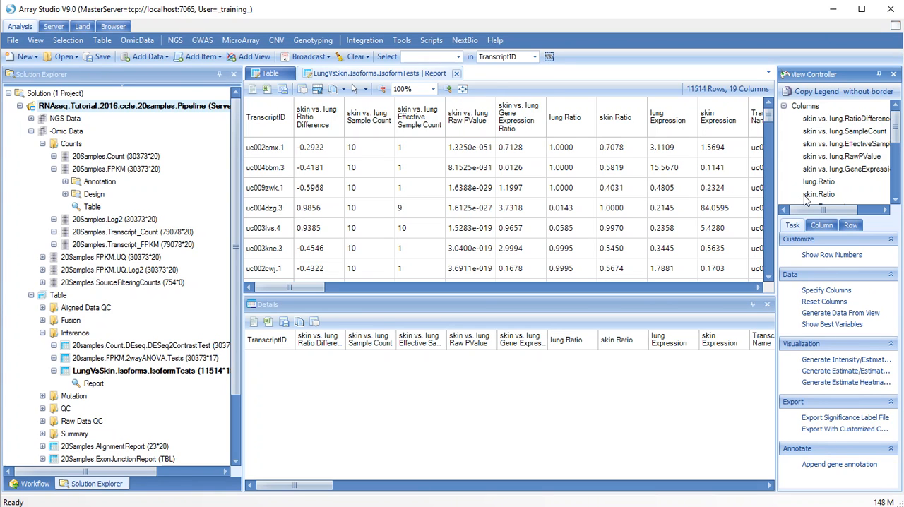
Filter the report rows to a skin vs. lung gene expression ratio of >0.5 and <2.
{"action": "left_click", "coordinate": [850, 225]}
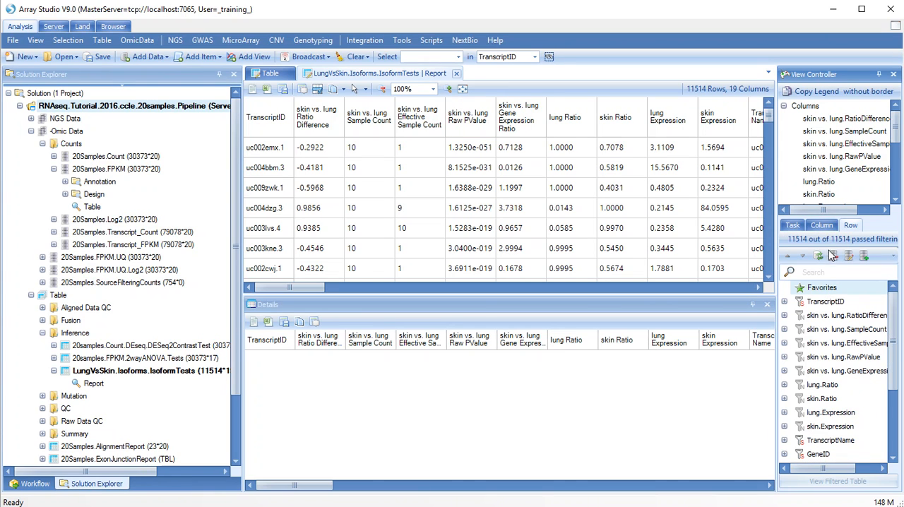
{"action": "left_click", "coordinate": [785, 371]}
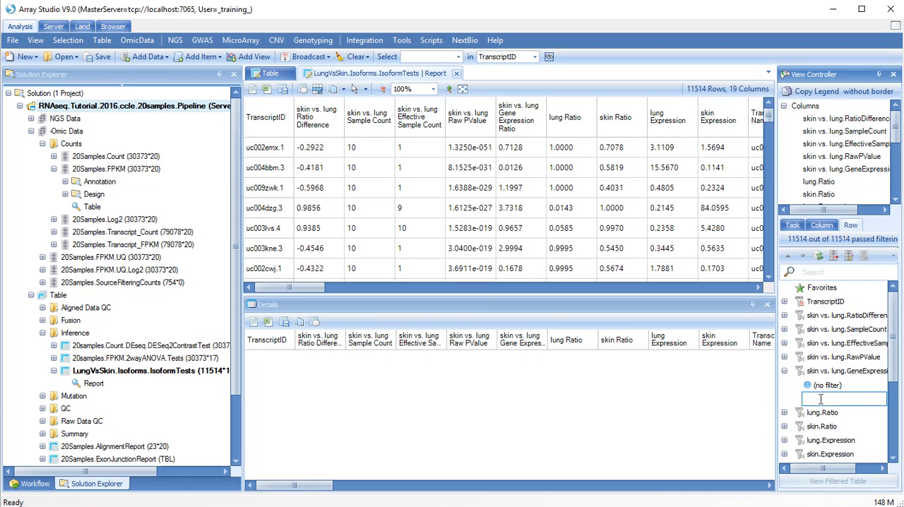
{"action": "type", "text": ">0.5 and <2"}
{"action": "key", "text": "Return"}
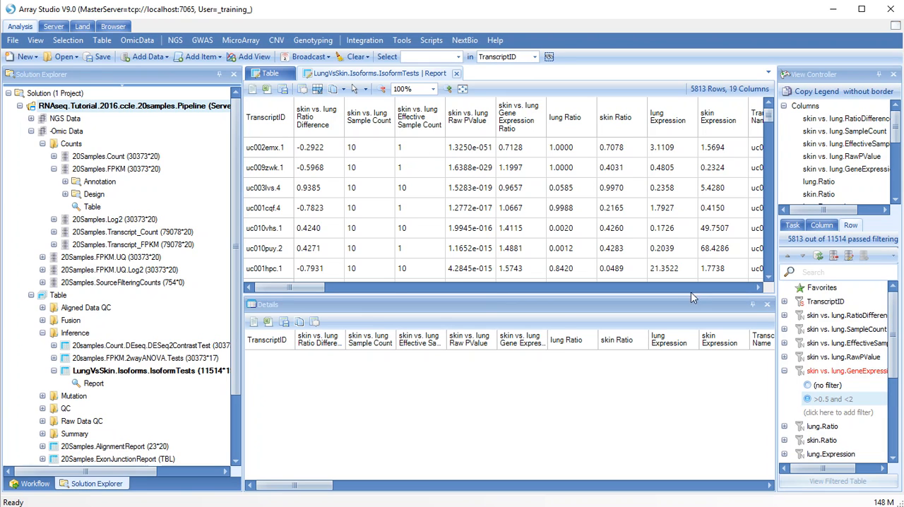
Filter the report rows to a skin vs. lung effective sample count of >5.
{"action": "left_click", "coordinate": [784, 343]}
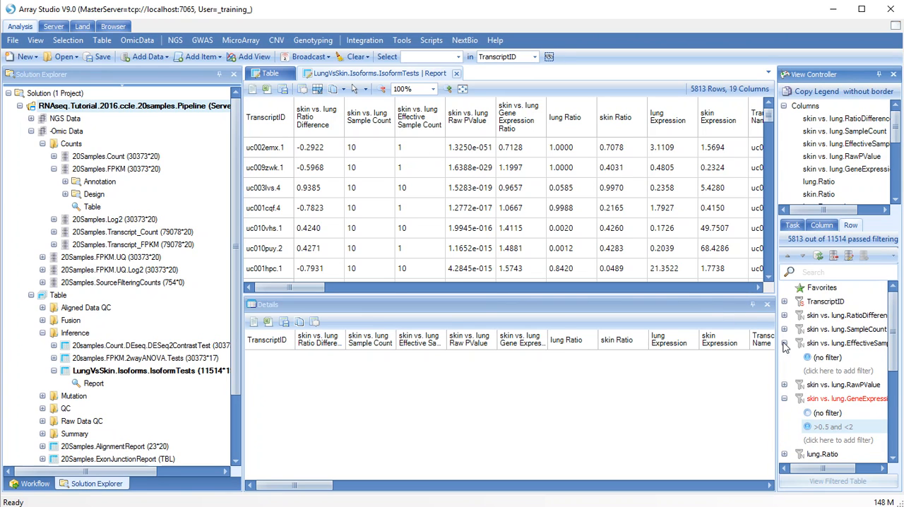
{"action": "left_click", "coordinate": [813, 370]}
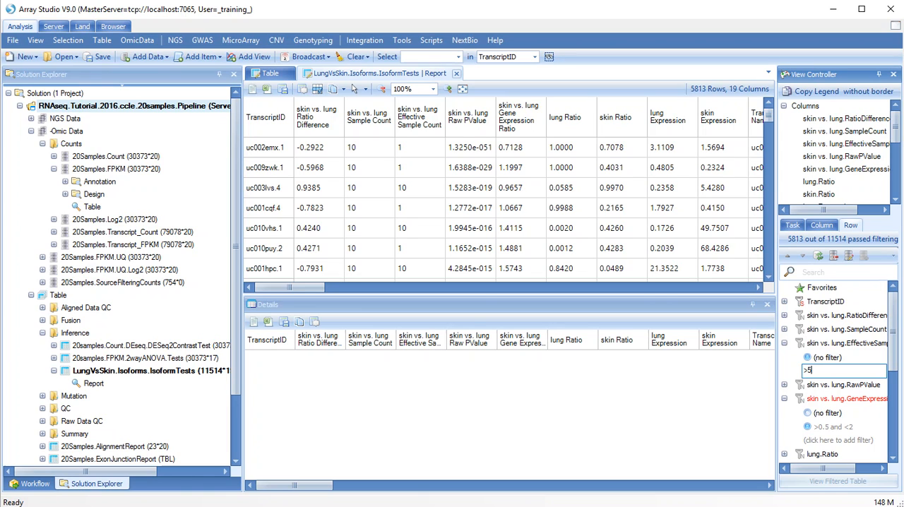
{"action": "type", "text": ">5"}
{"action": "key", "text": "Return"}
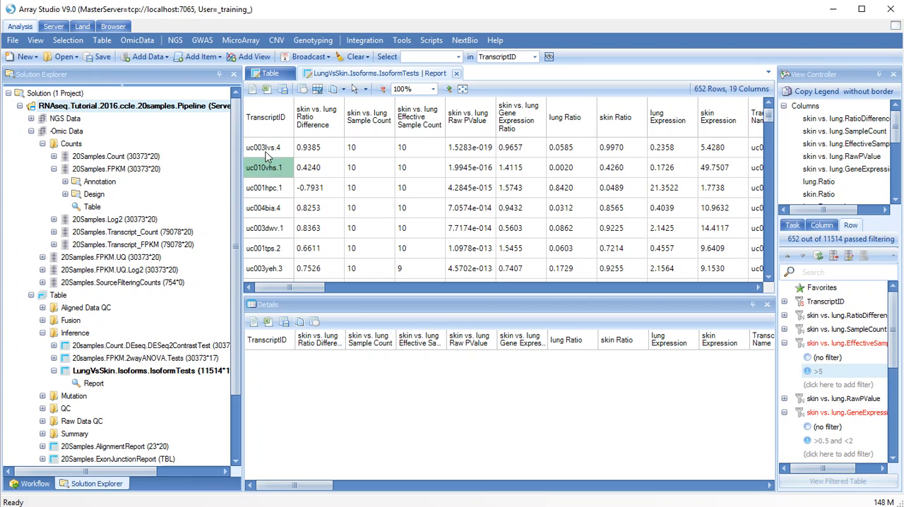
Open transcript uc010vhs.1 in a new genome browser for 20Samples, with one track for each Site Primary group.
{"action": "right_click", "coordinate": [260, 175]}
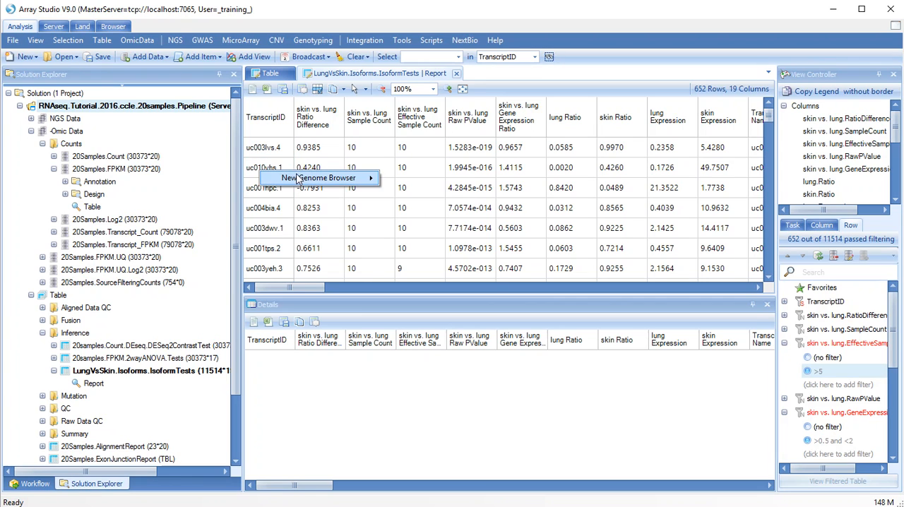
{"action": "mouse_move", "coordinate": [300, 178]}
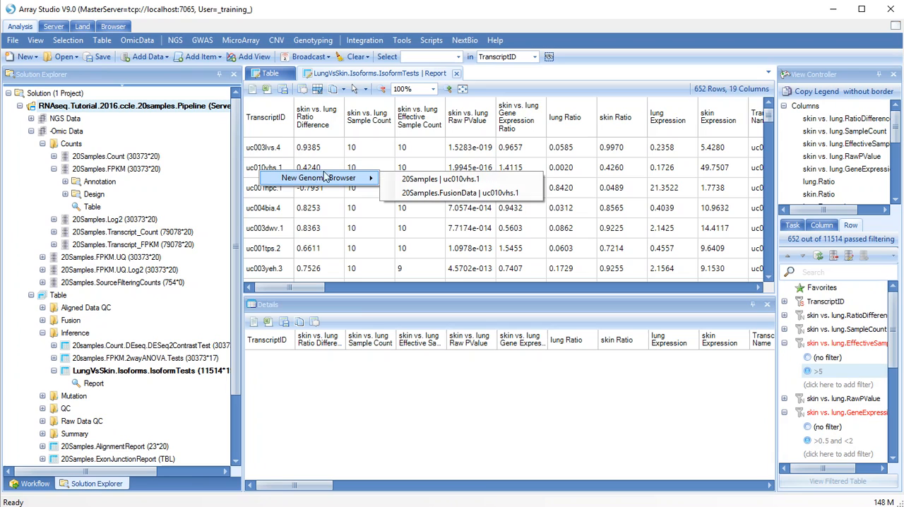
{"action": "left_click", "coordinate": [417, 181]}
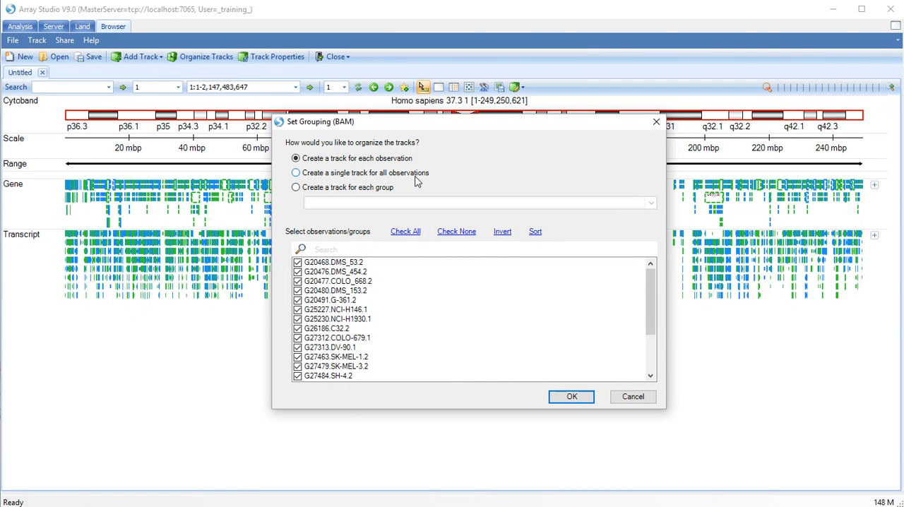
{"action": "left_click", "coordinate": [378, 189]}
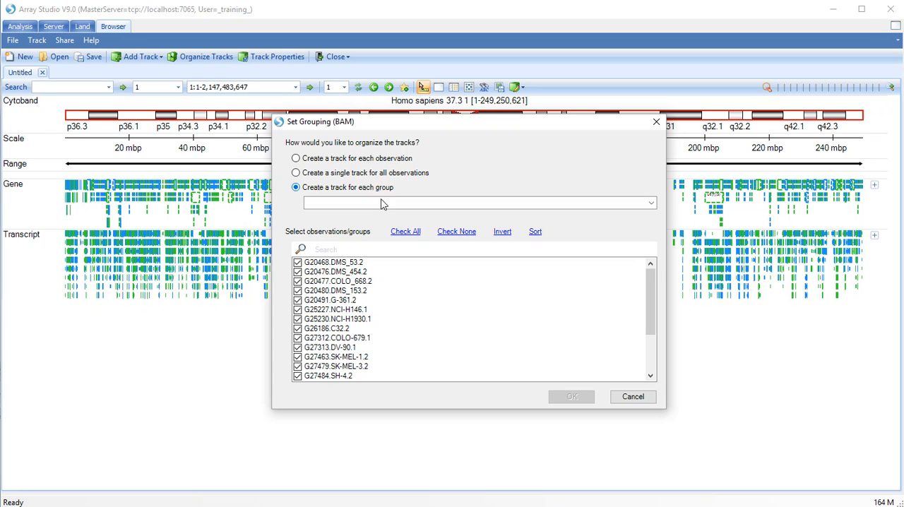
{"action": "left_click", "coordinate": [384, 205]}
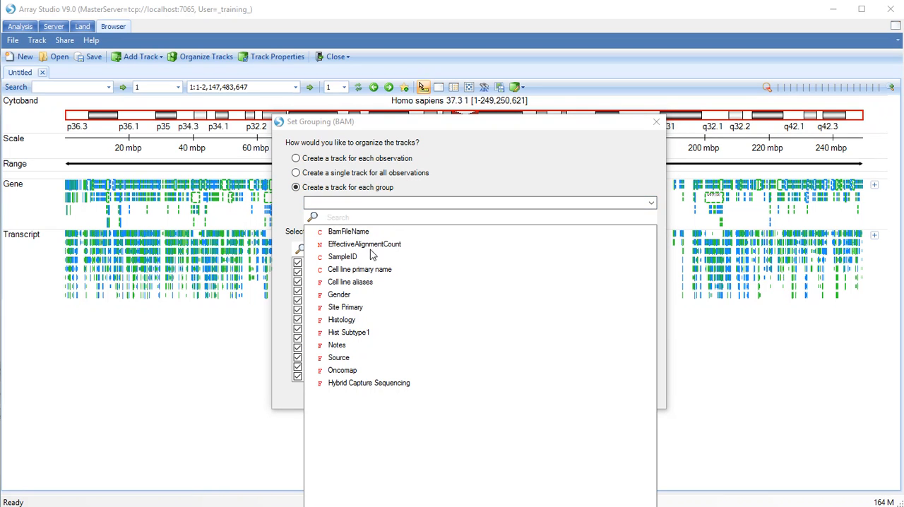
{"action": "left_click", "coordinate": [349, 309]}
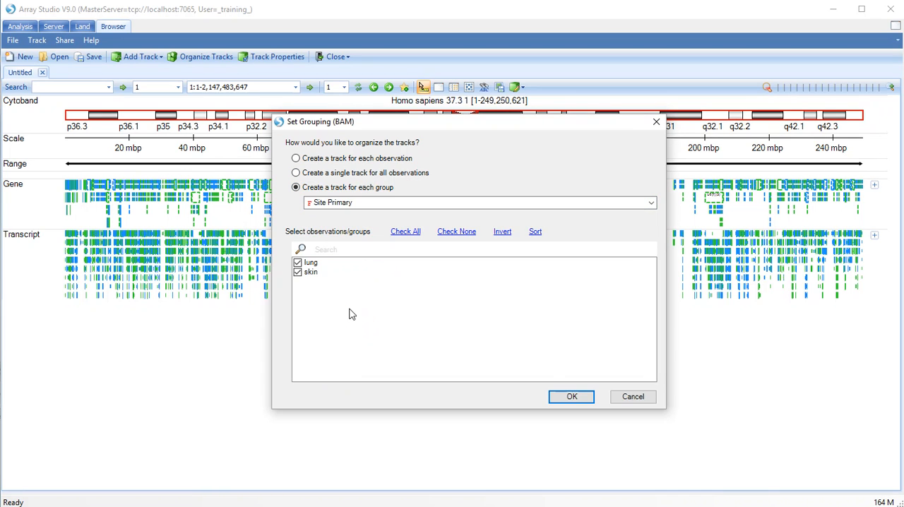
{"action": "left_click", "coordinate": [577, 396]}
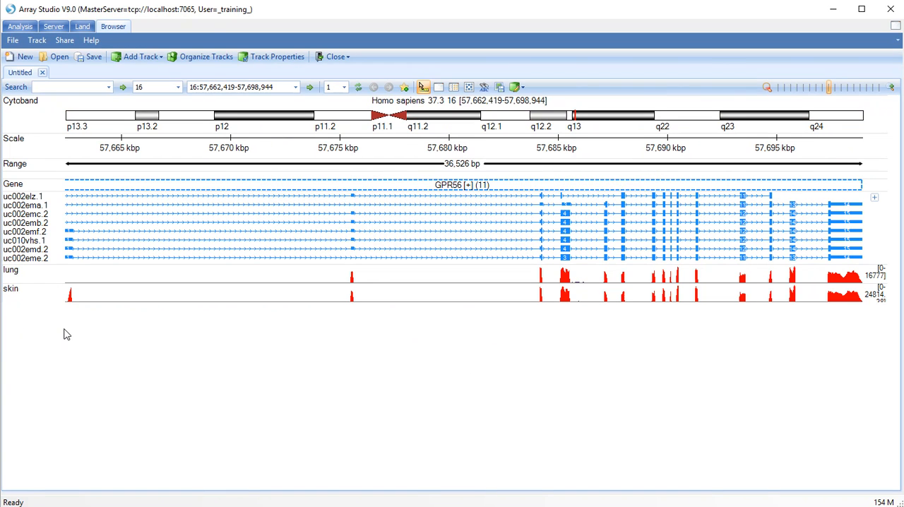
Show exon junctions on all sample tracks across the full GPR56 gene region.
{"action": "mouse_move", "coordinate": [125, 228]}
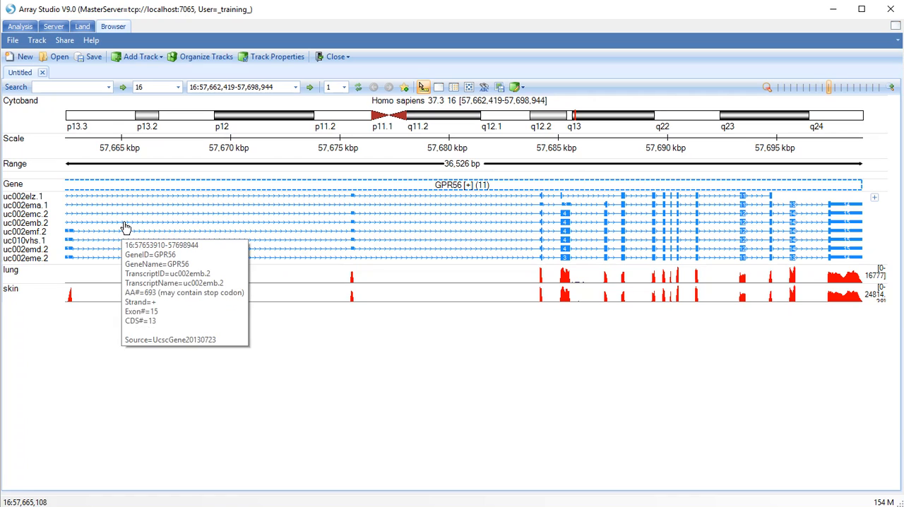
{"action": "scroll", "coordinate": [127, 215], "scroll_direction": "down", "scroll_amount": 4}
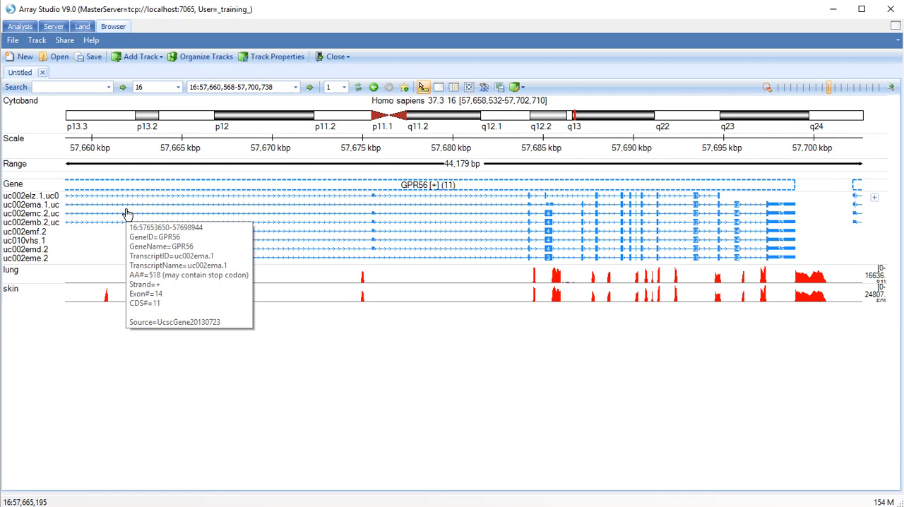
{"action": "scroll", "coordinate": [127, 215], "scroll_direction": "down", "scroll_amount": 2}
{"action": "scroll", "coordinate": [127, 215], "scroll_direction": "up", "scroll_amount": 1}
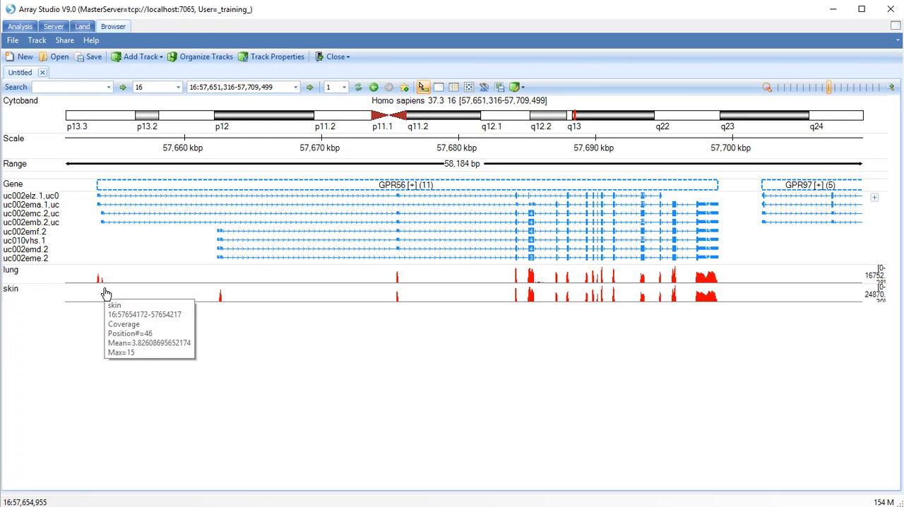
{"action": "mouse_move", "coordinate": [106, 276]}
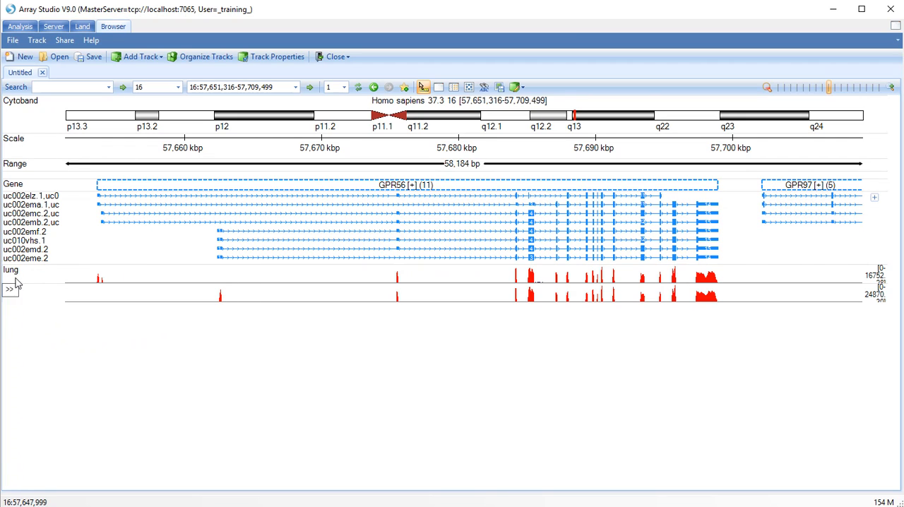
{"action": "left_click", "coordinate": [10, 288]}
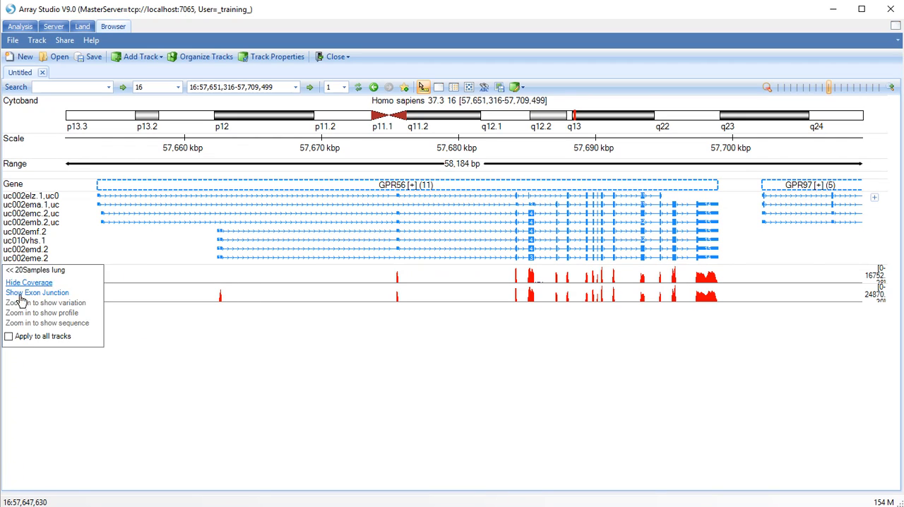
{"action": "left_click", "coordinate": [9, 338]}
{"action": "left_click", "coordinate": [26, 293]}
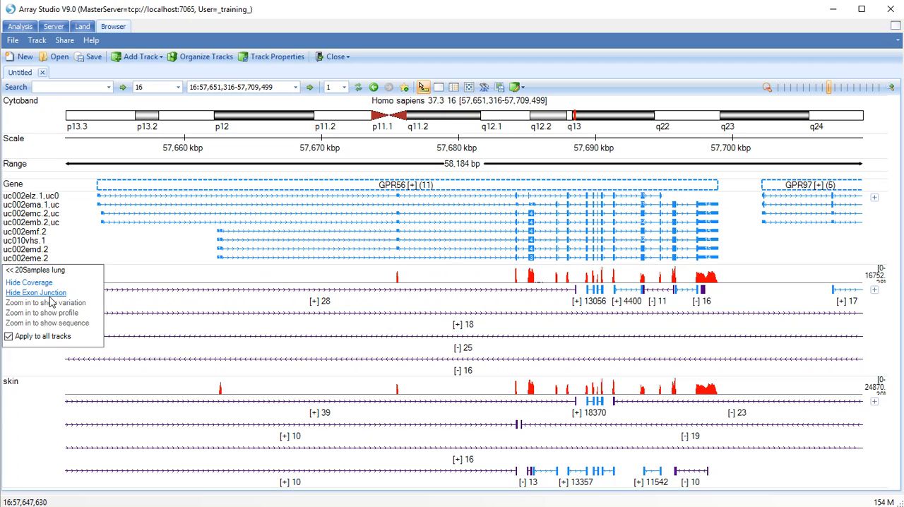
{"action": "mouse_move", "coordinate": [577, 304]}
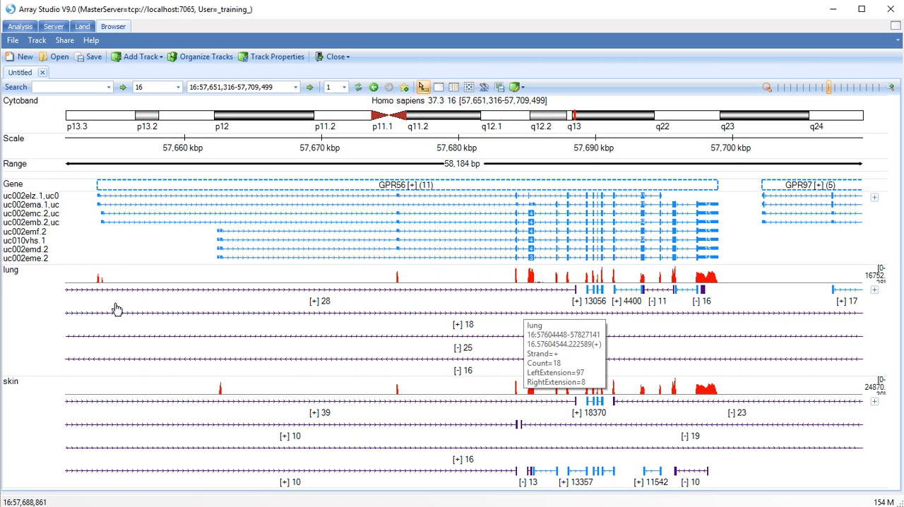
Restrict the exon junctions shown on both the 20Samples lung and 20Samples skin tracks to Known.
{"action": "mouse_move", "coordinate": [96, 301]}
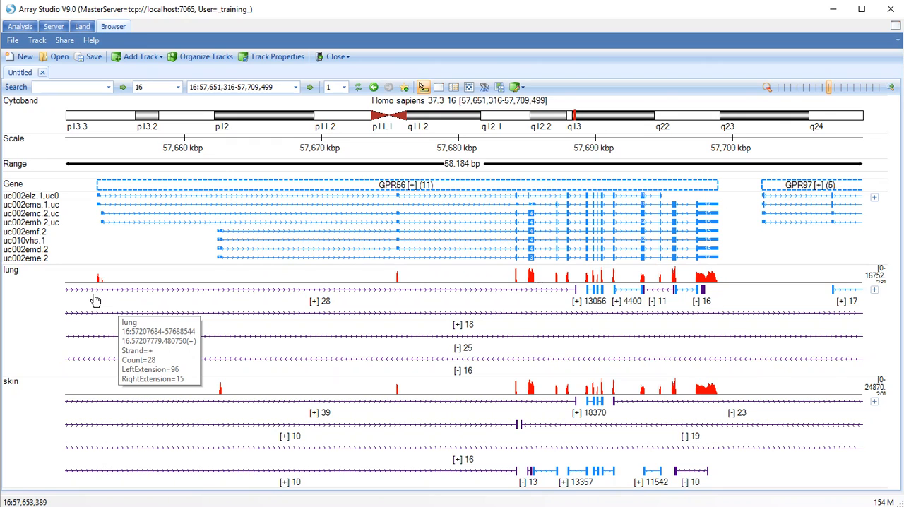
{"action": "right_click", "coordinate": [107, 290]}
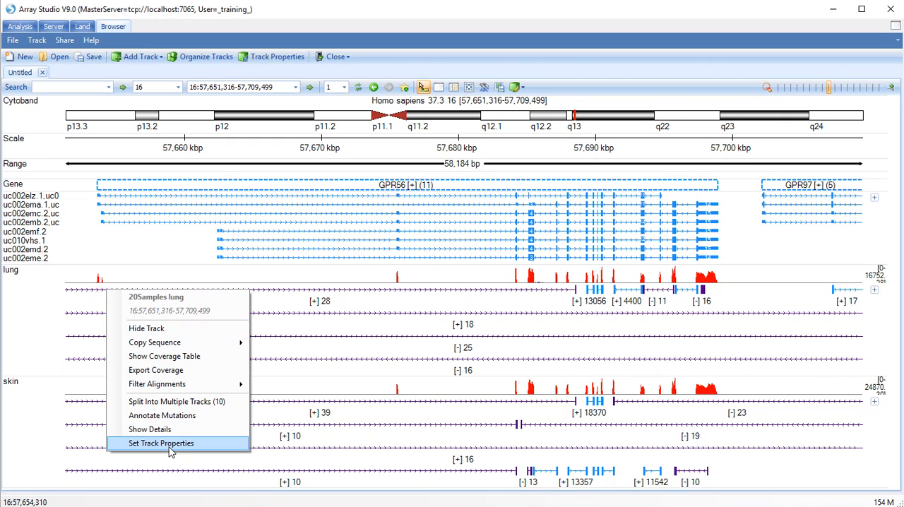
{"action": "left_click", "coordinate": [167, 443]}
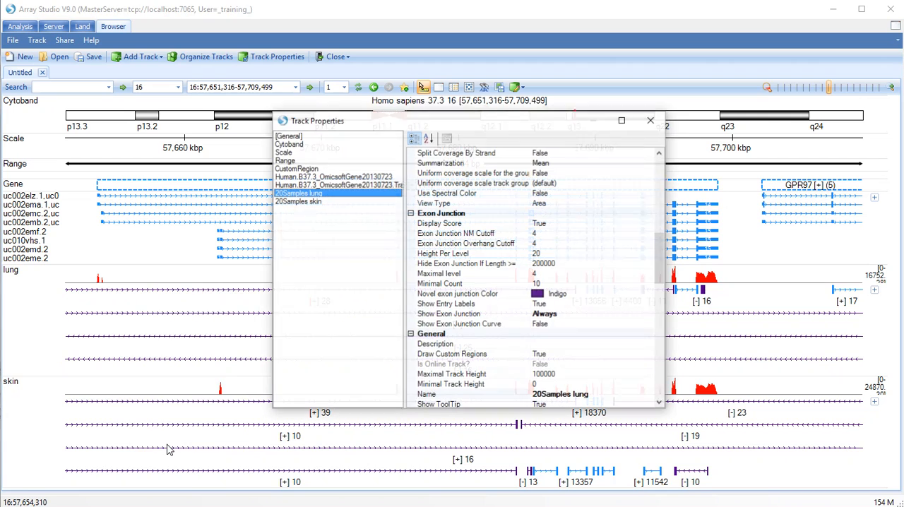
{"action": "left_click", "coordinate": [304, 202], "text": "ctrl"}
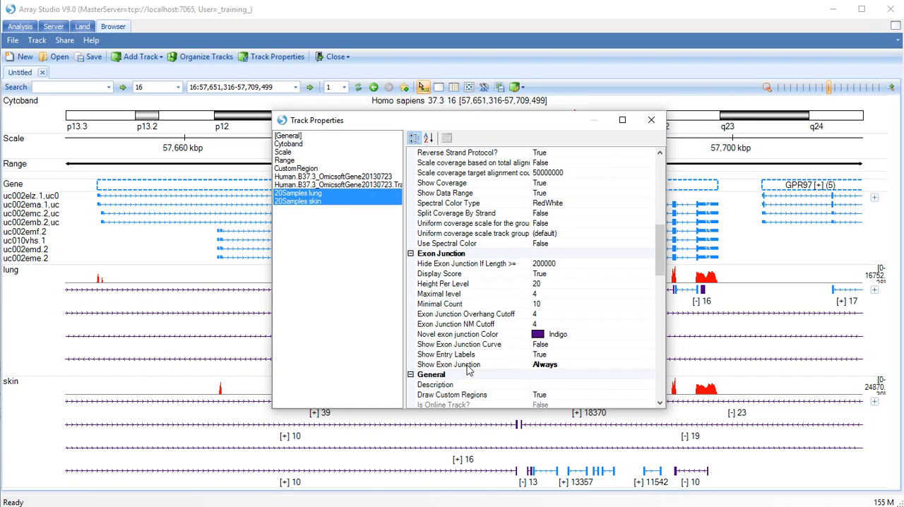
{"action": "left_click", "coordinate": [643, 364]}
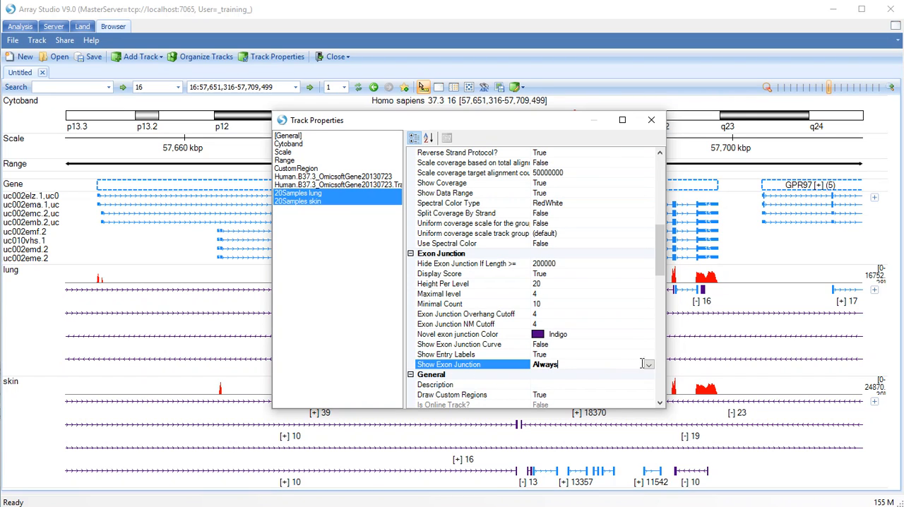
{"action": "left_click", "coordinate": [647, 365]}
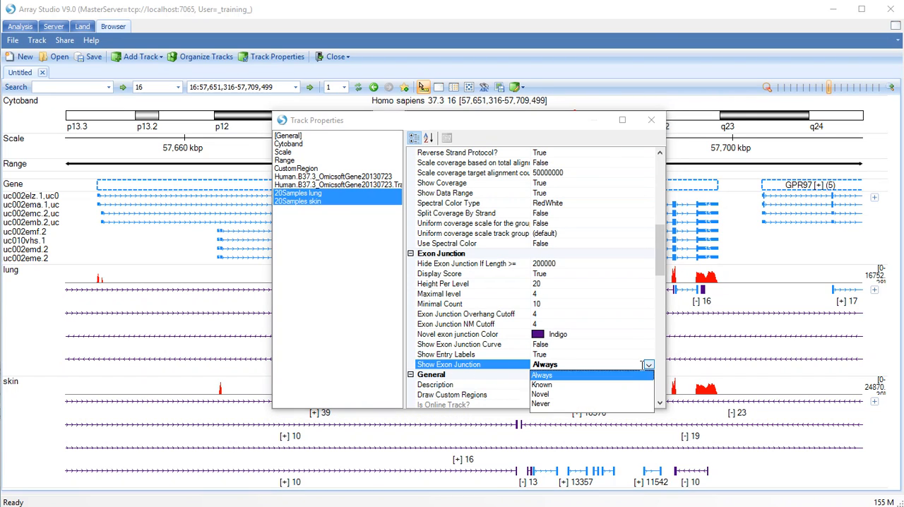
{"action": "left_click", "coordinate": [541, 385]}
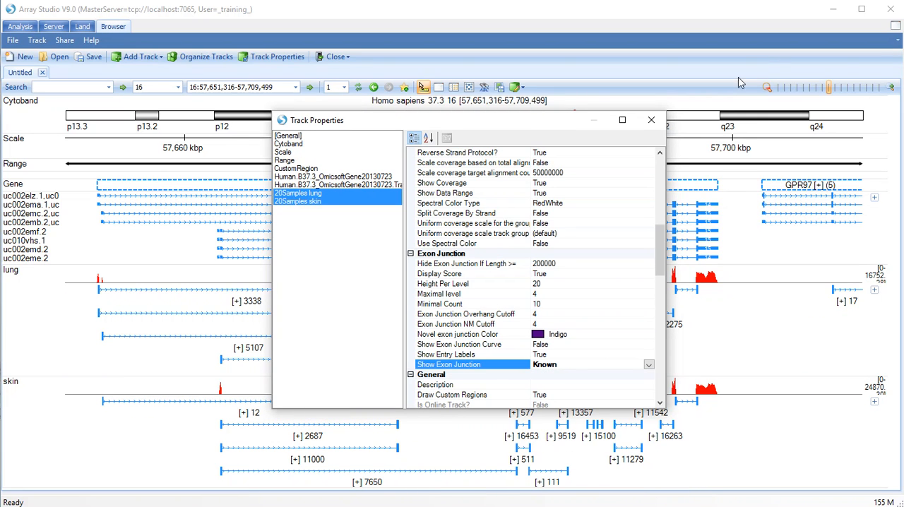
{"action": "left_click", "coordinate": [651, 120]}
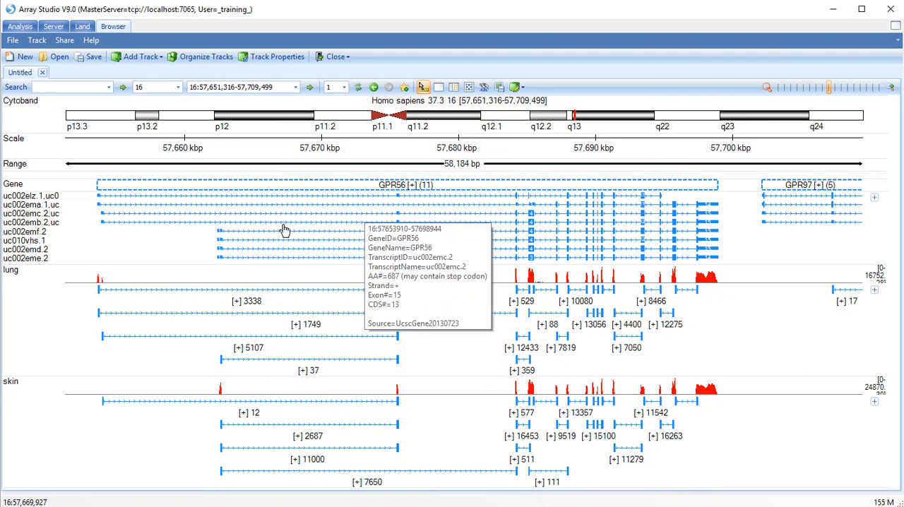